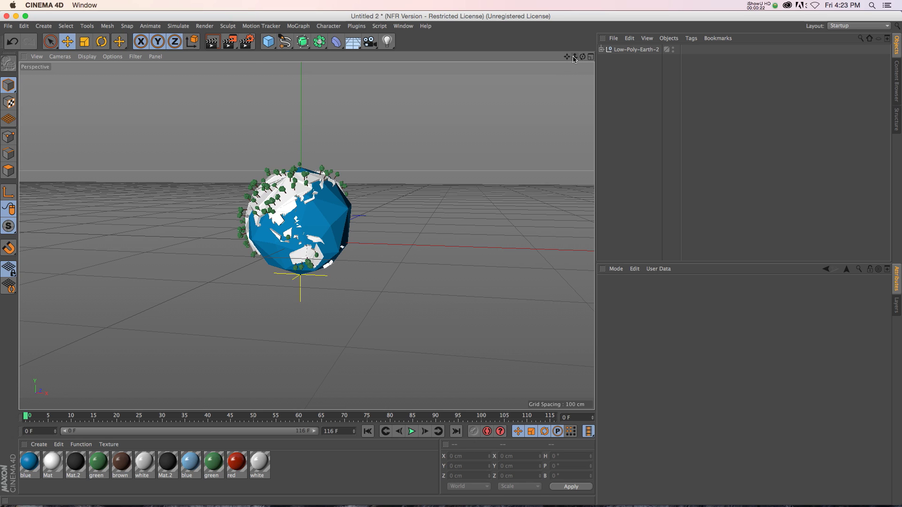
Step: Zoom in on the globe and add a new Camera to the scene
left_click(258, 26)
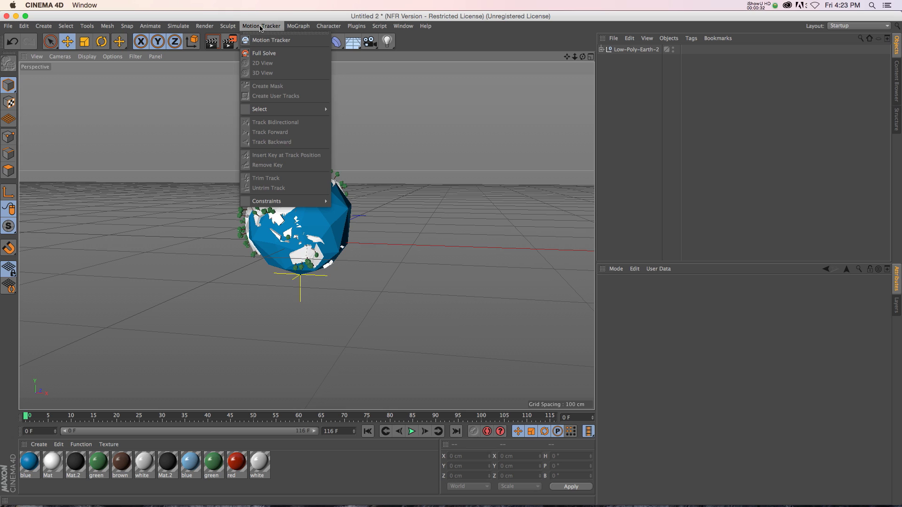
left_click(260, 27)
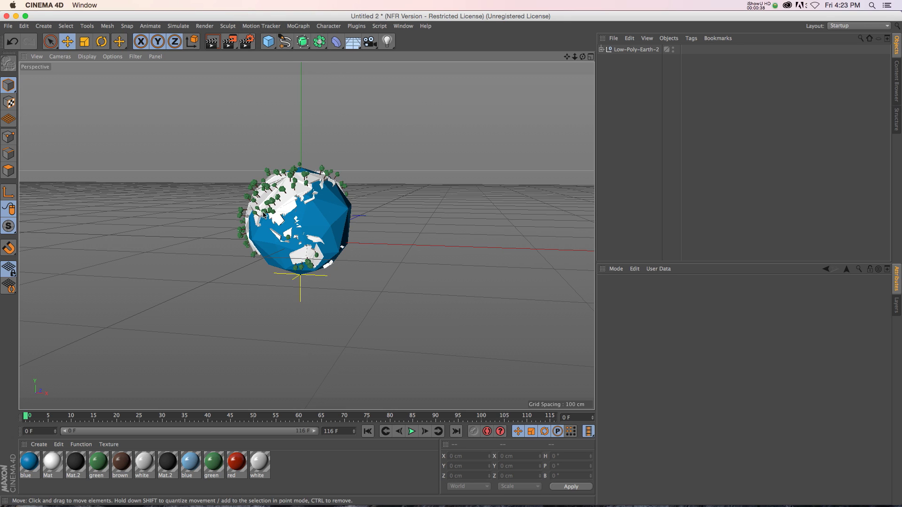
left_click_drag(575, 57, 627, 68)
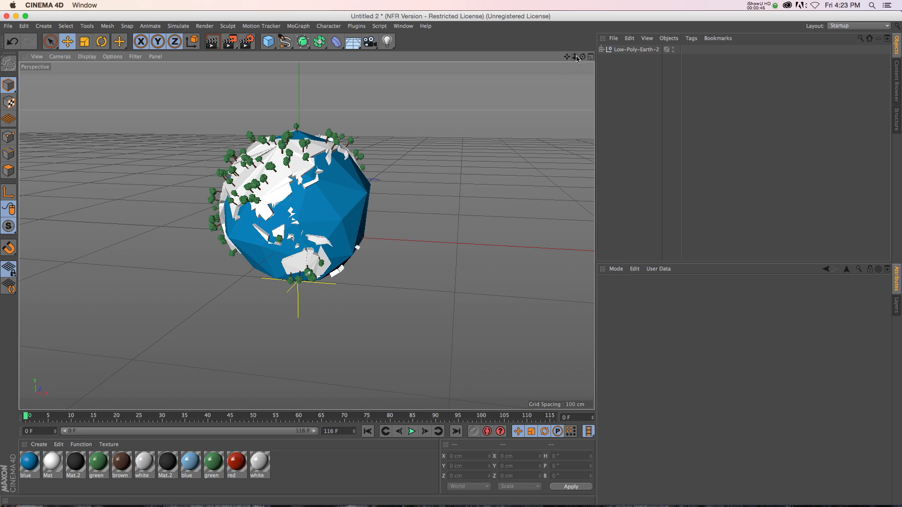
left_click_drag(370, 41, 390, 54)
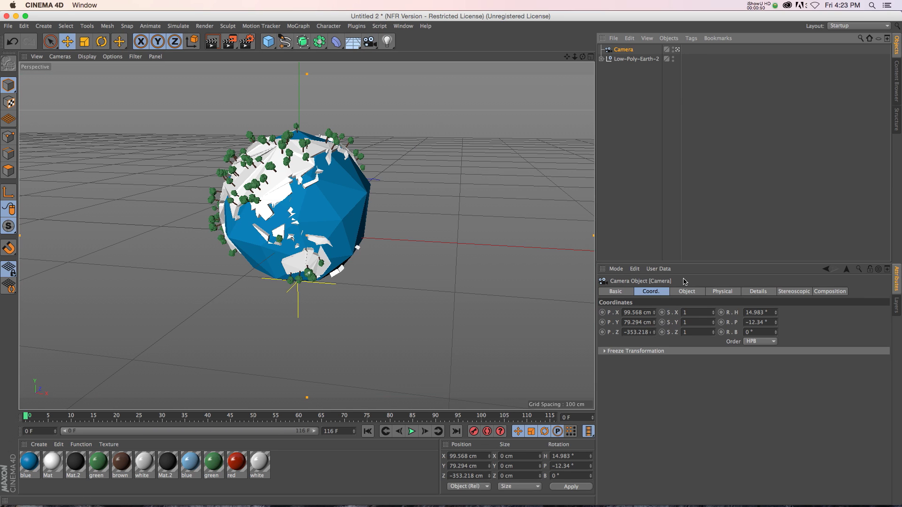
Step: Add a Vibrate tag to the camera with Enable Position turned on
right_click(627, 51)
mouse_move(662, 56)
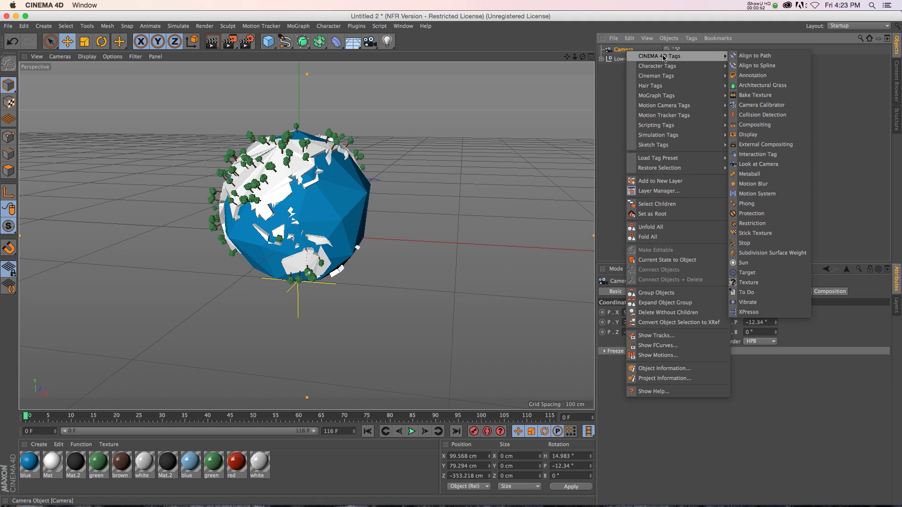
left_click(753, 303)
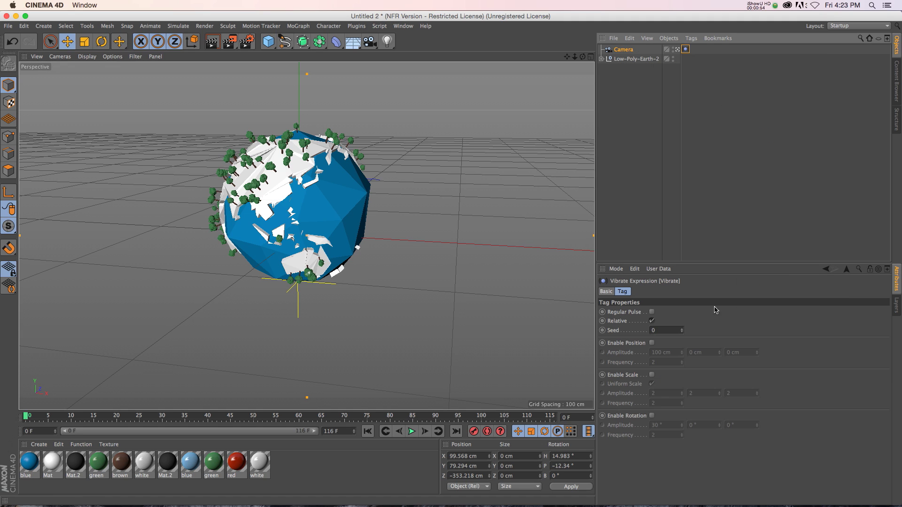
left_click(652, 343)
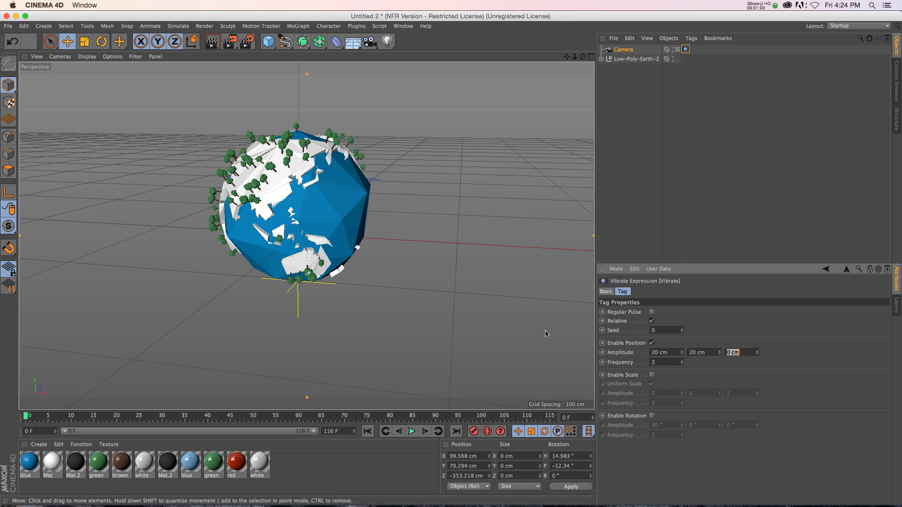
Step: Set the Vibrate Amplitude to 10 cm on all three axes while previewing the shake
key("F8")
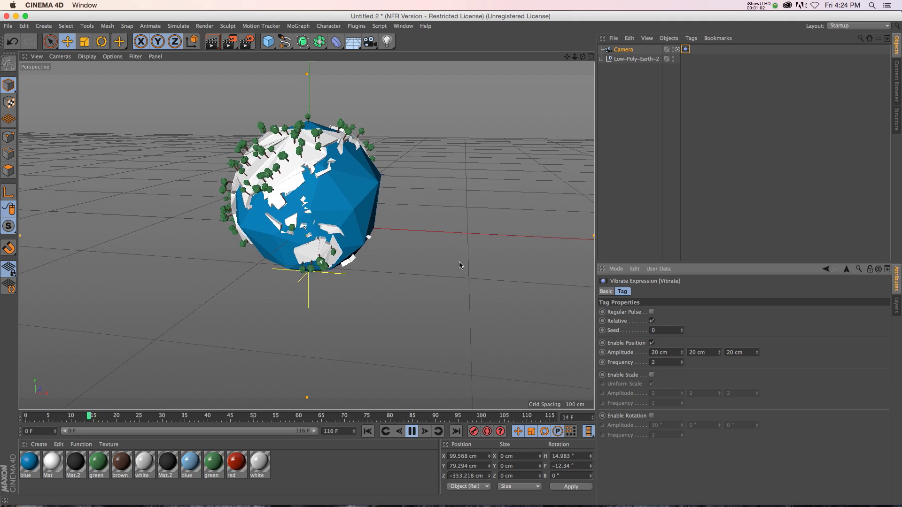
left_click(662, 352)
type("10")
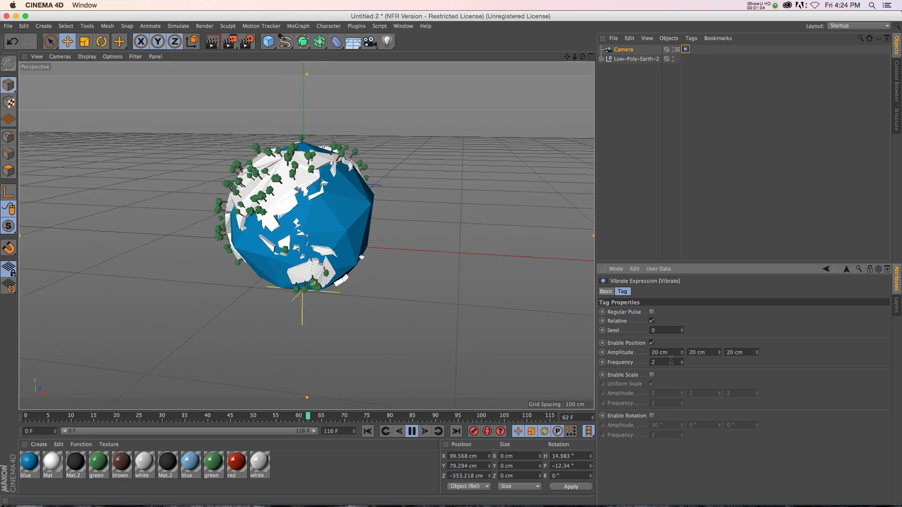
key("Tab")
type("10")
key("Tab")
type("10")
key("Return")
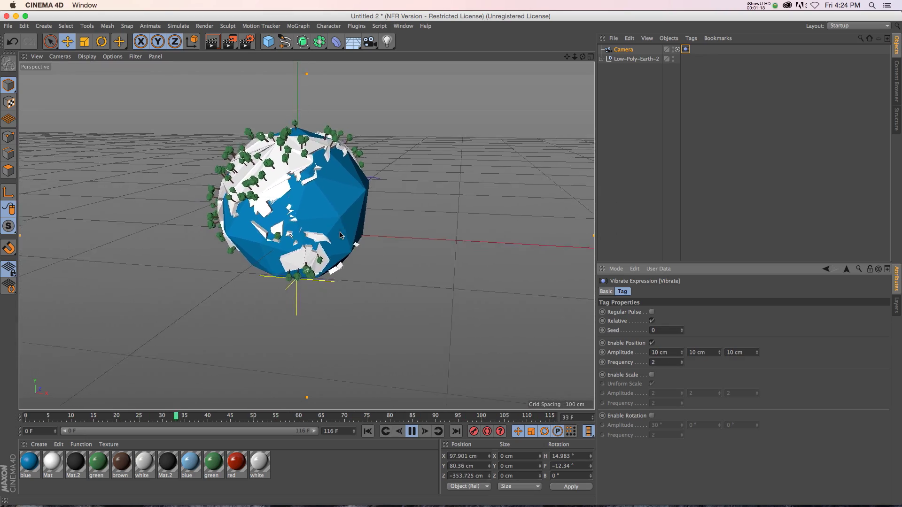
left_click(411, 432)
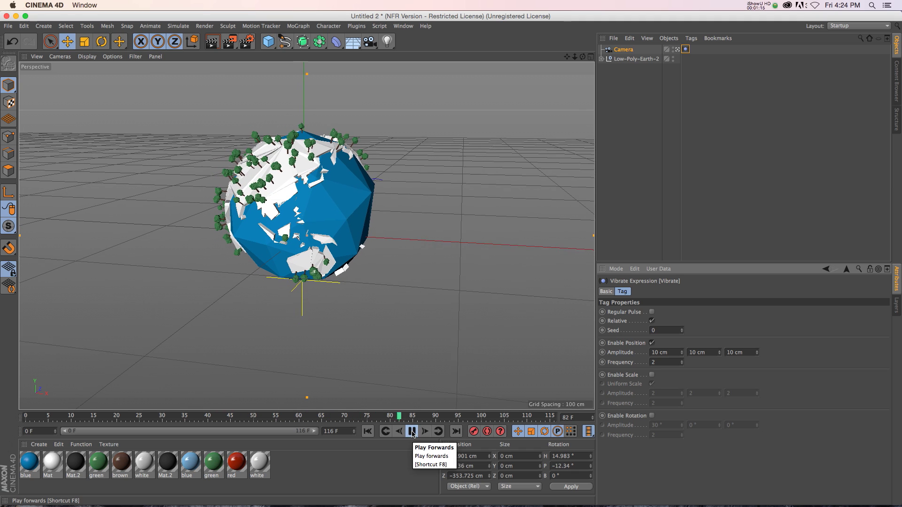
left_click_drag(583, 57, 586, 57)
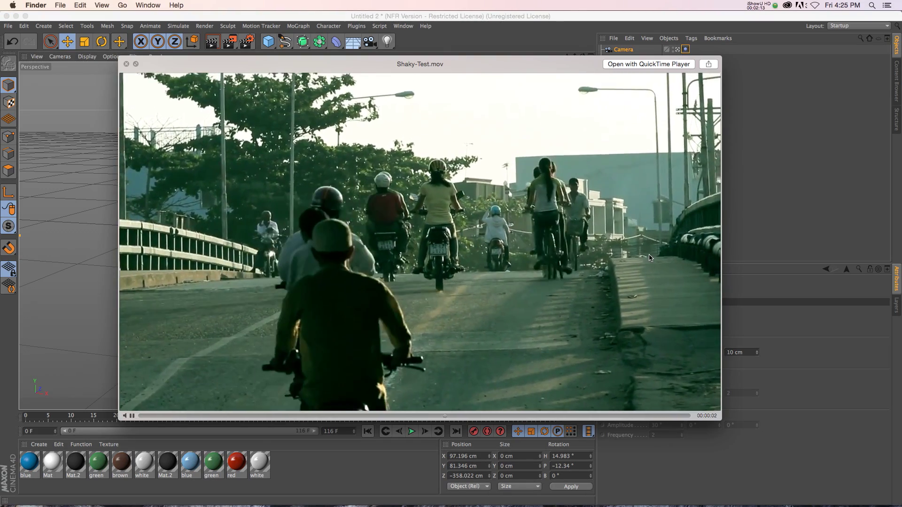
key("space")
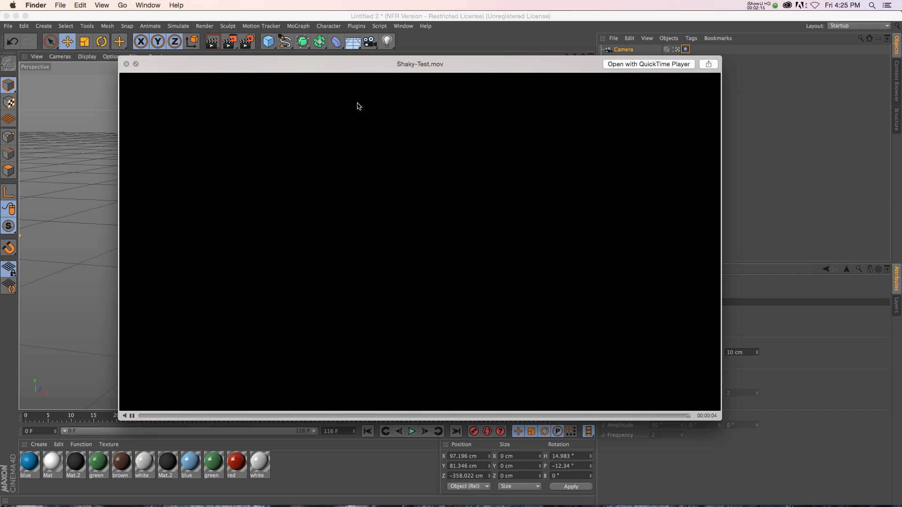
key("super+w")
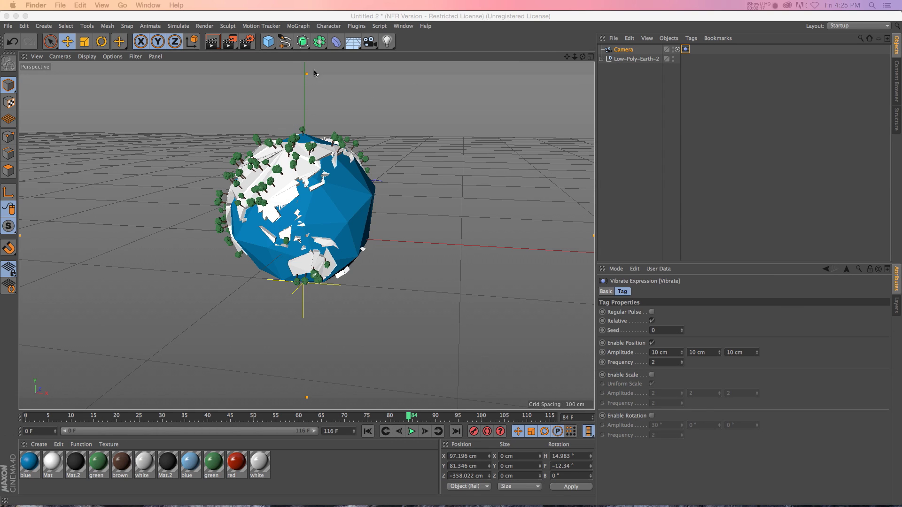
Step: Run Motion Tracker Full Solve on Shaky-Test.mov and scrub the footage to check the tracks
left_click(260, 30)
left_click(261, 26)
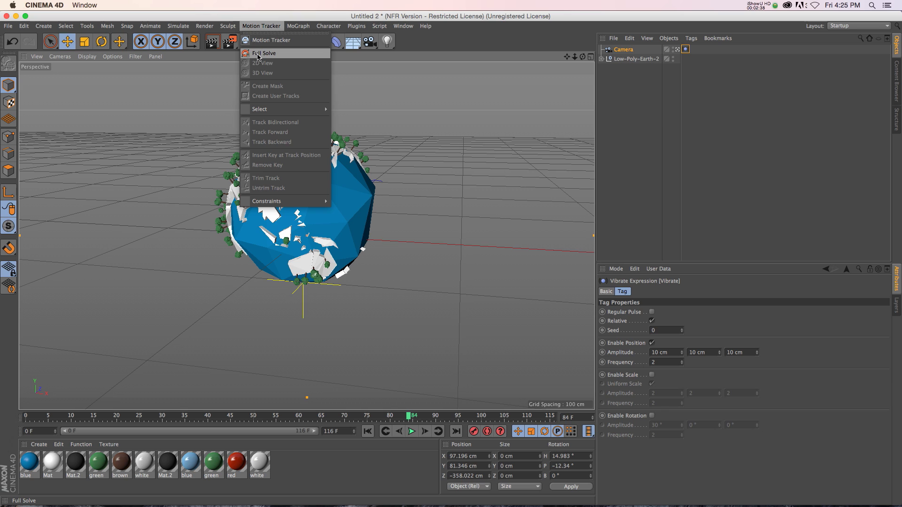
left_click(264, 54)
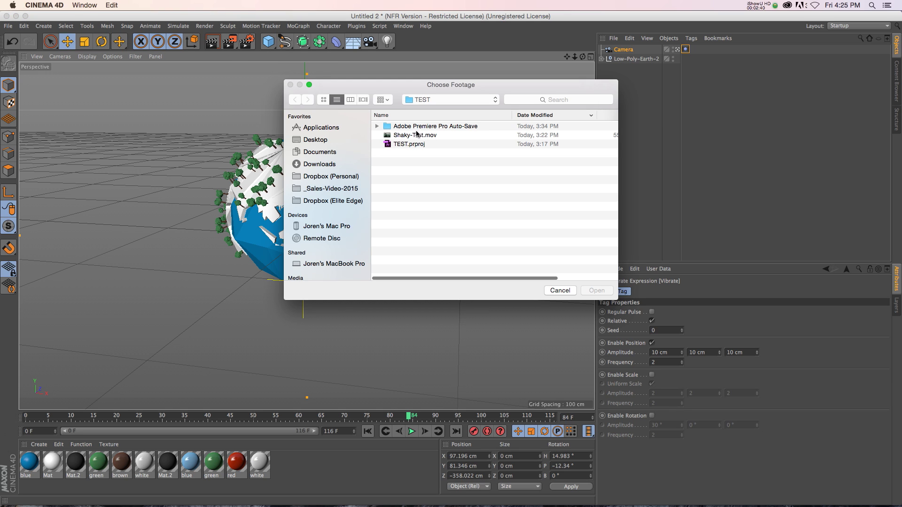
left_click(414, 137)
left_click(597, 291)
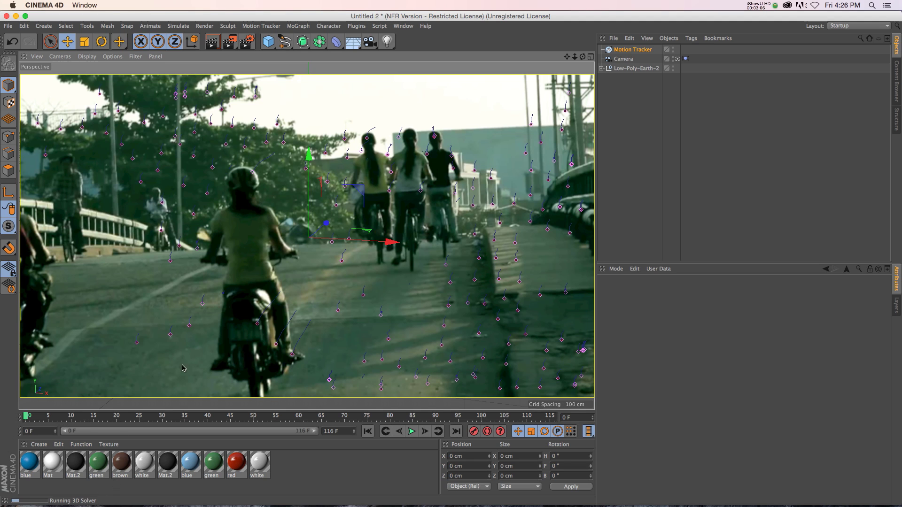
left_click_drag(33, 421, 108, 418)
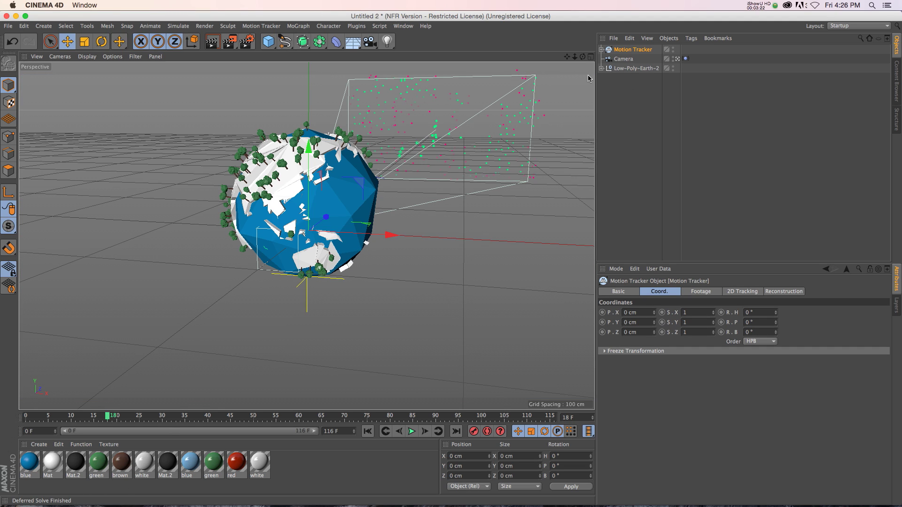
Step: Delete the spare camera and expand the Motion Tracker to reveal its solved camera and Auto Features
left_click_drag(583, 57, 579, 58)
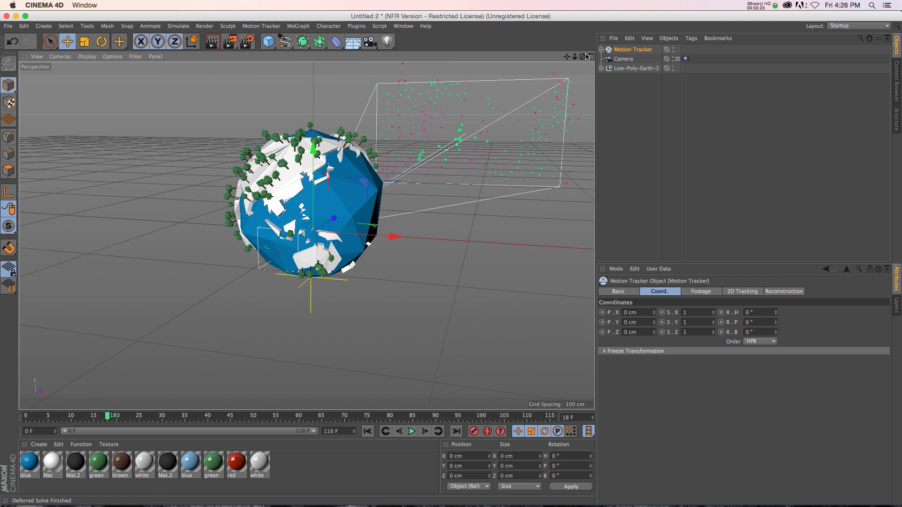
left_click(624, 59)
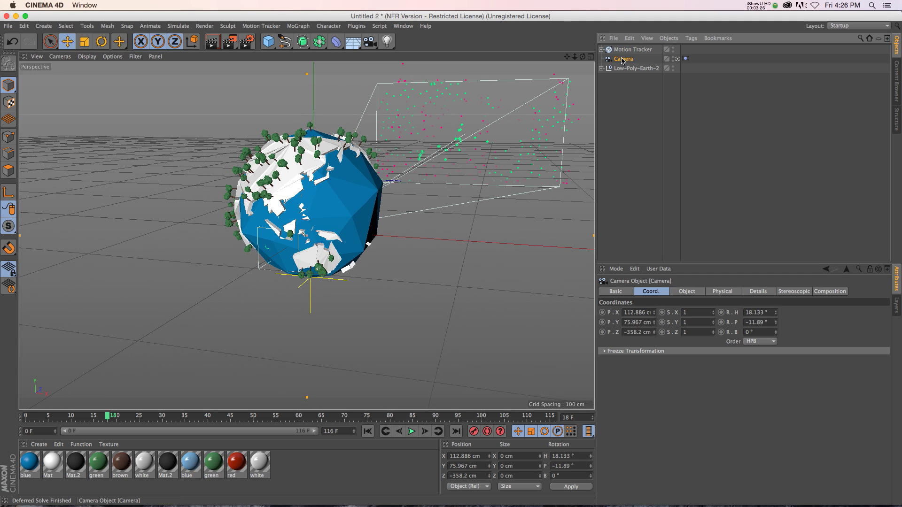
key("Delete")
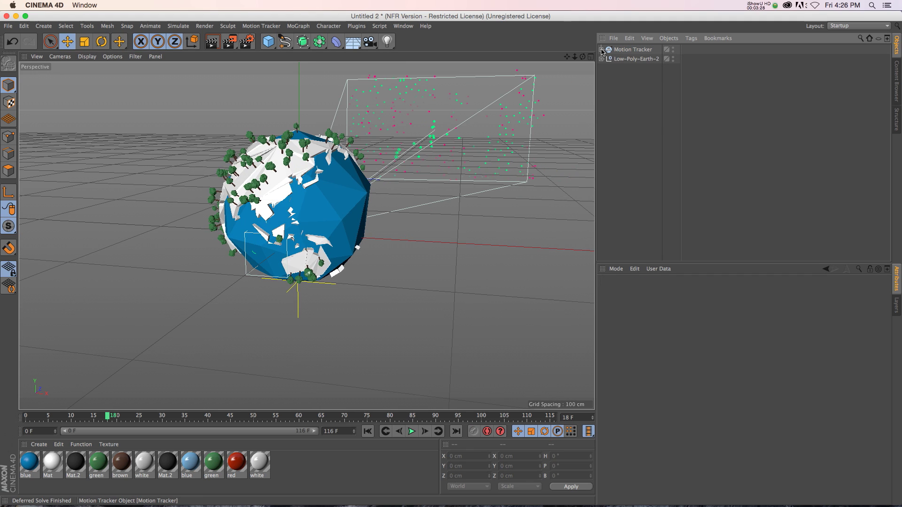
left_click(632, 50)
left_click(602, 50)
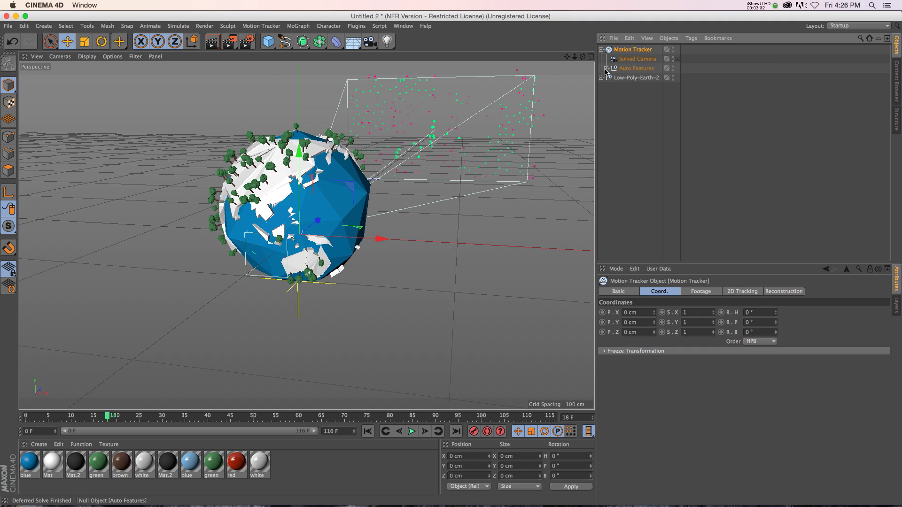
left_click(607, 69)
left_click(607, 68)
Step: Hide the Earth, orbit and play the solved camera path, then show the Earth again
mouse_move(574, 57)
left_mouse_down()
mouse_move(569, 64)
mouse_move(588, 59)
left_mouse_up()
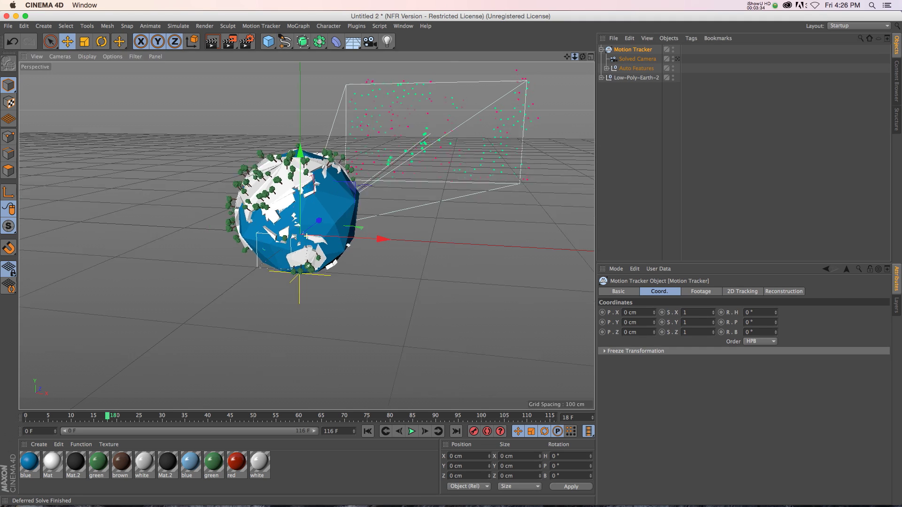
left_click_drag(306, 235, 376, 230)
left_click(673, 76)
left_click(673, 76)
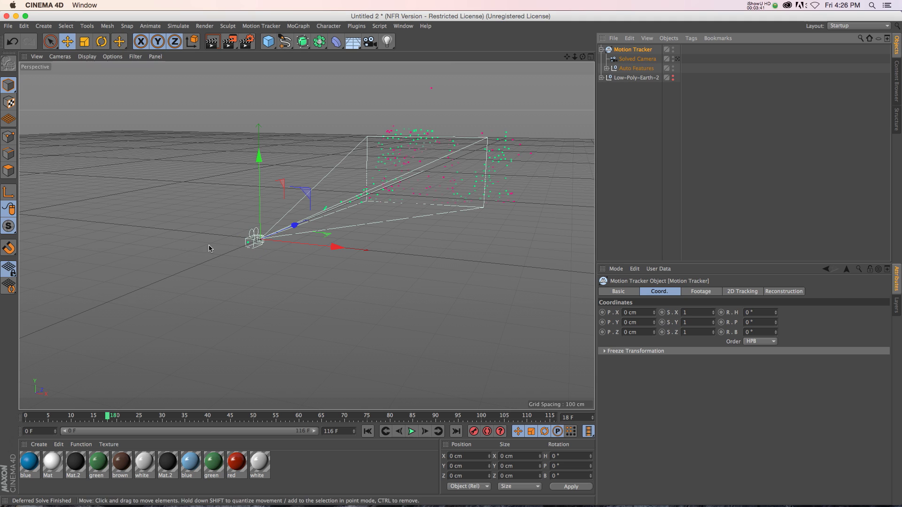
left_click(411, 431)
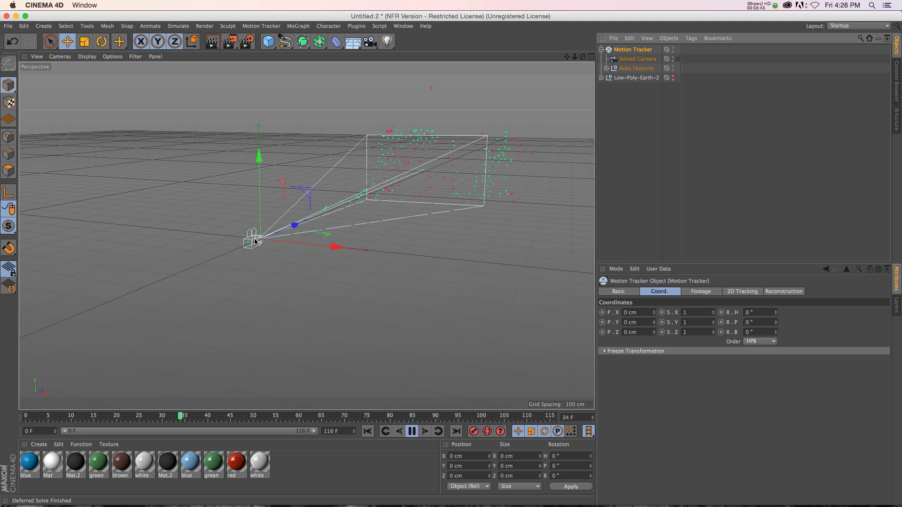
left_click_drag(582, 57, 445, 149)
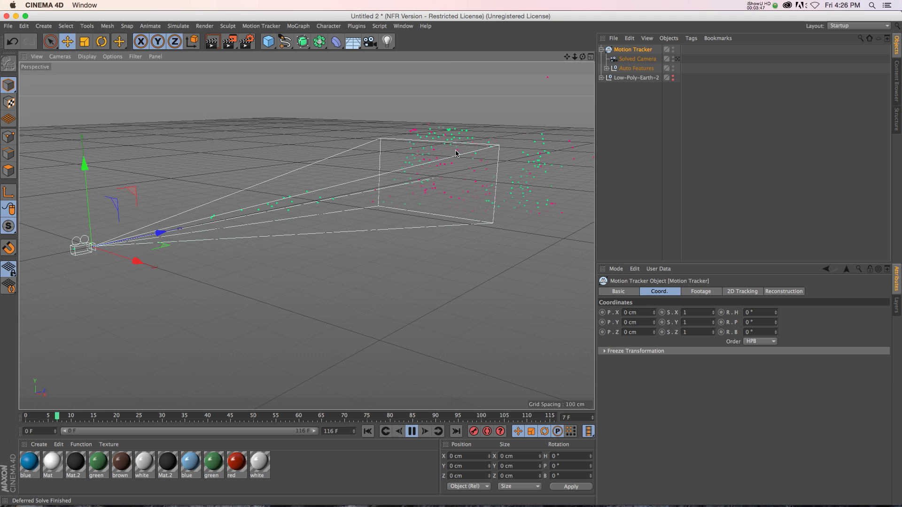
left_click(412, 431)
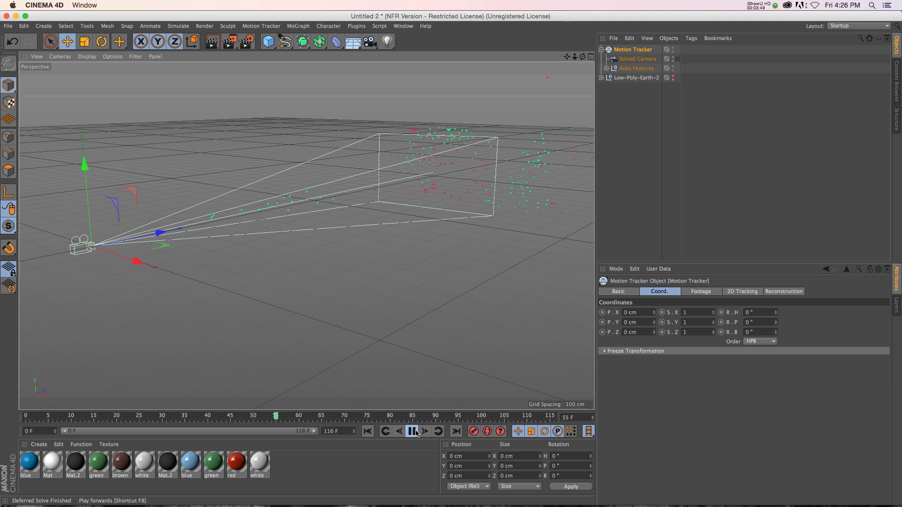
left_click(673, 78)
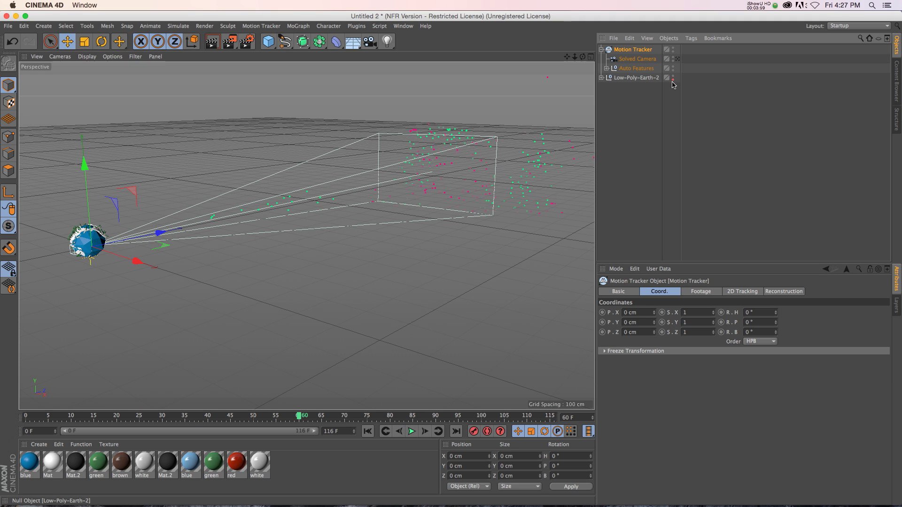
Step: Move Low-Poly-Earth-2 back to Z 2341.032 cm and look through the Solved Camera
left_click(633, 80)
left_click_drag(160, 234, 470, 184)
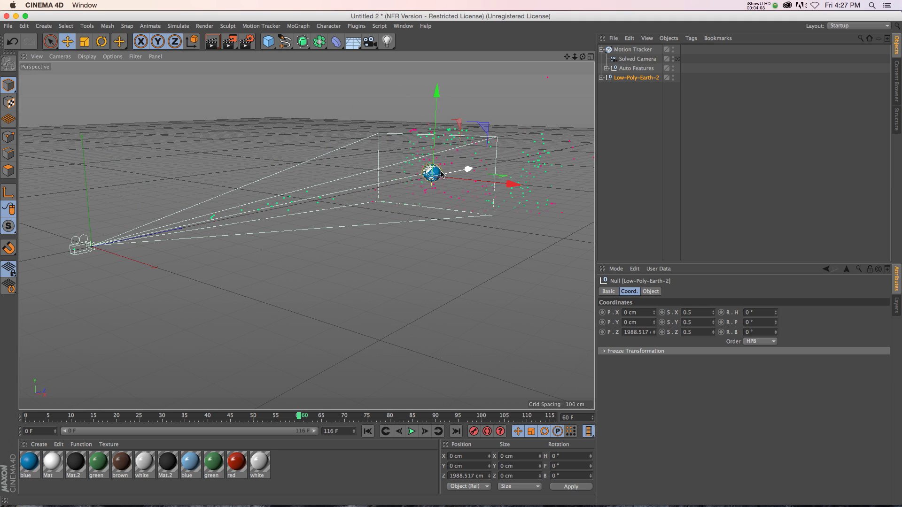
left_click(591, 56)
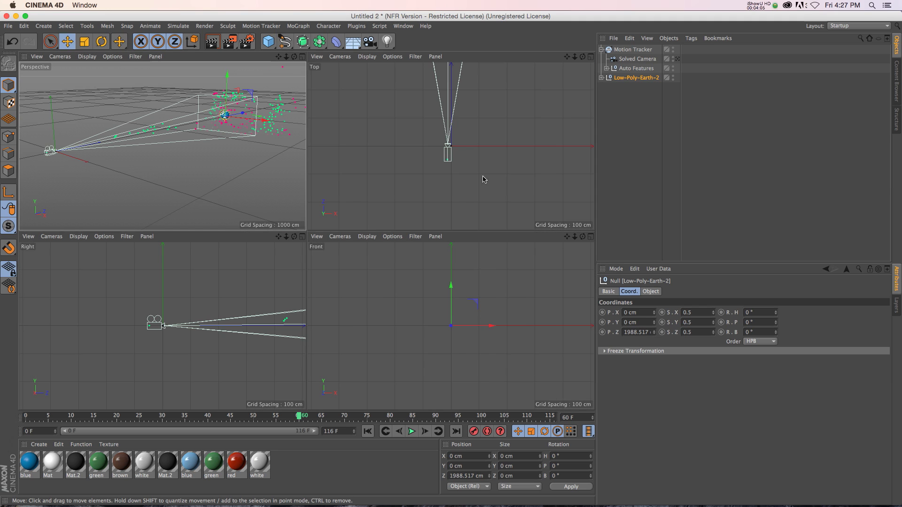
left_click_drag(575, 56, 569, 197)
left_click_drag(430, 162, 430, 113)
left_click(303, 56)
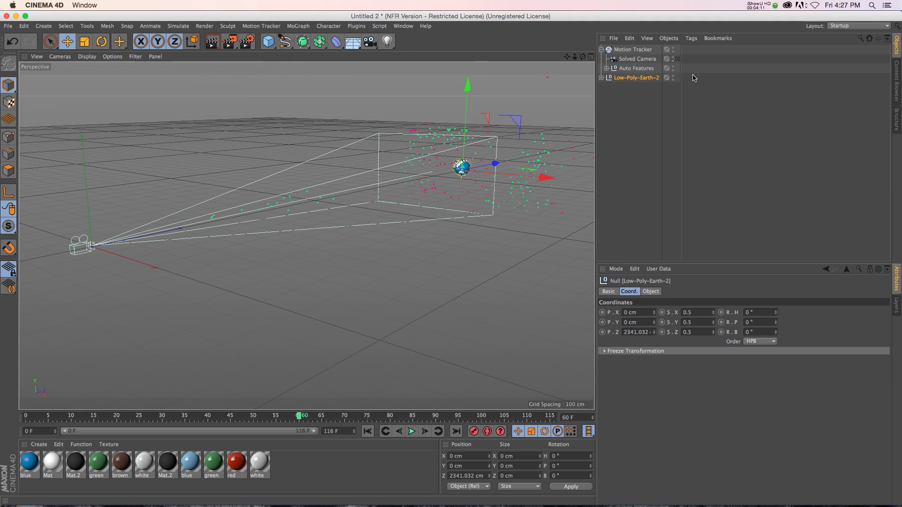
left_click(677, 59)
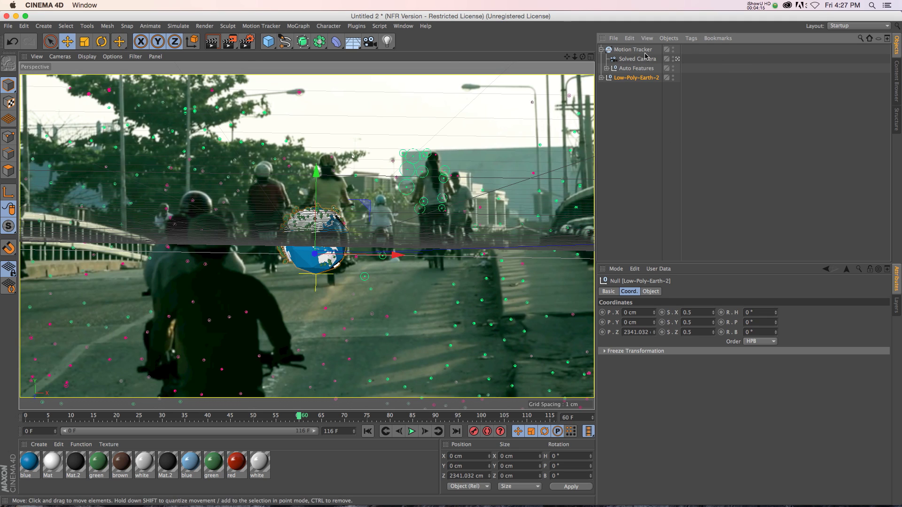
left_click(630, 50)
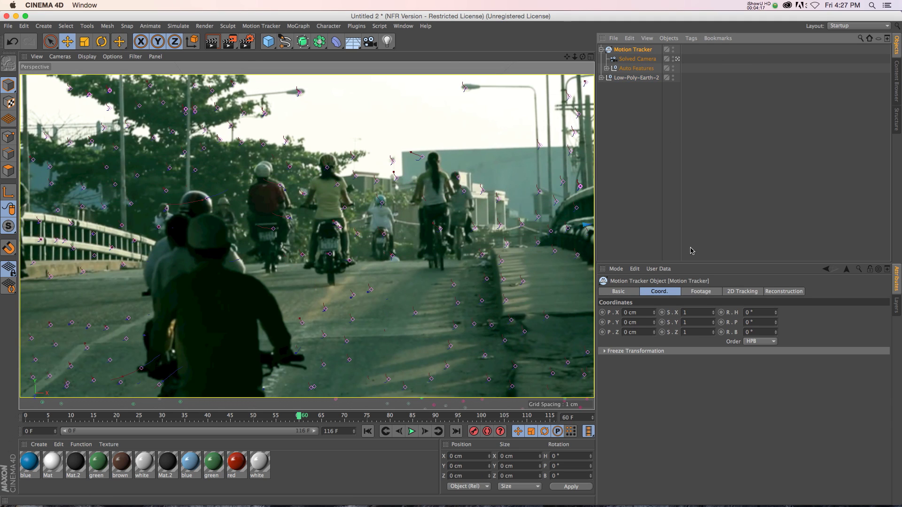
Step: Turn off the Motion Tracker's Show Image and hide the tracked points in the viewport
left_click(700, 291)
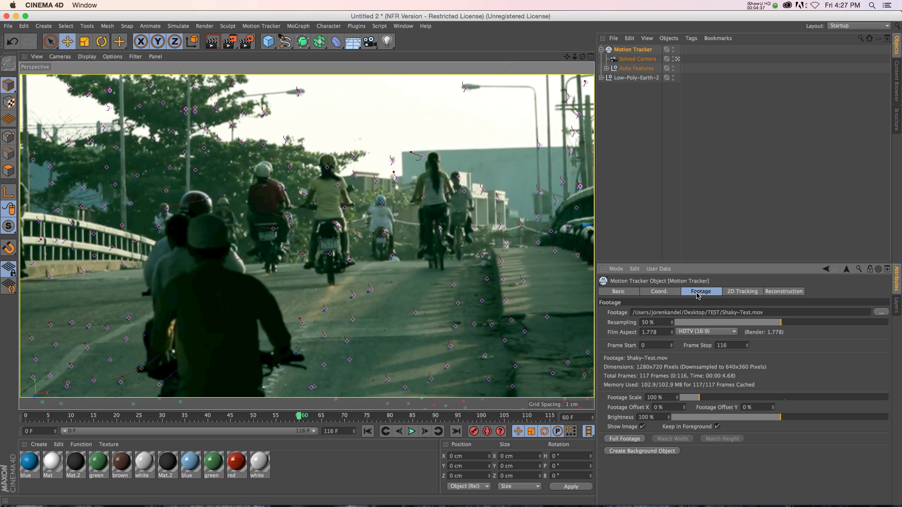
left_click(643, 427)
left_click(638, 179)
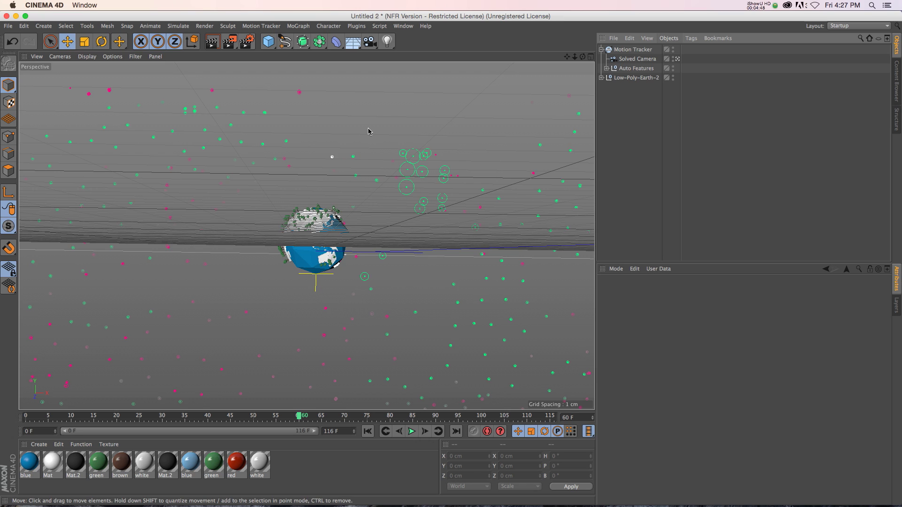
left_click(673, 48)
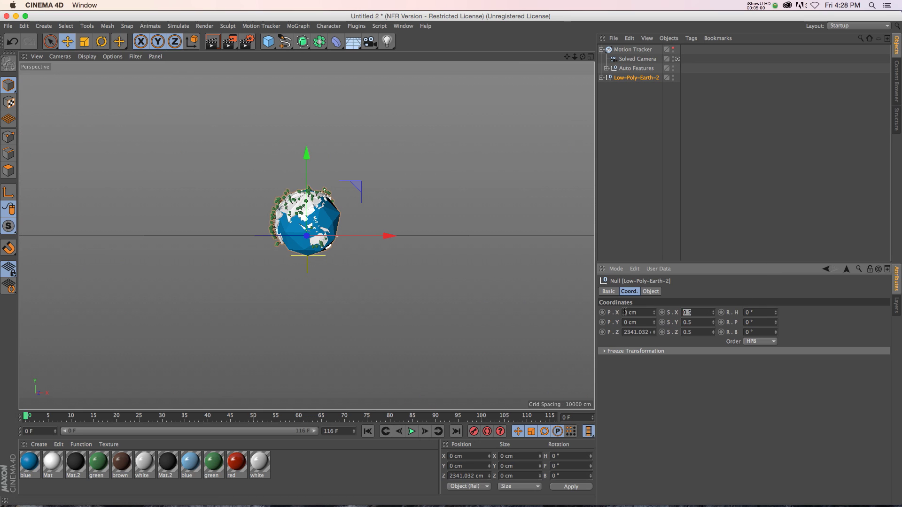
Step: Set the Earth's scale to 1 on all axes, lower it to Y -24.41 cm, and play
type("1")
key("Tab")
type("1")
key("Tab")
type("1")
key("Return")
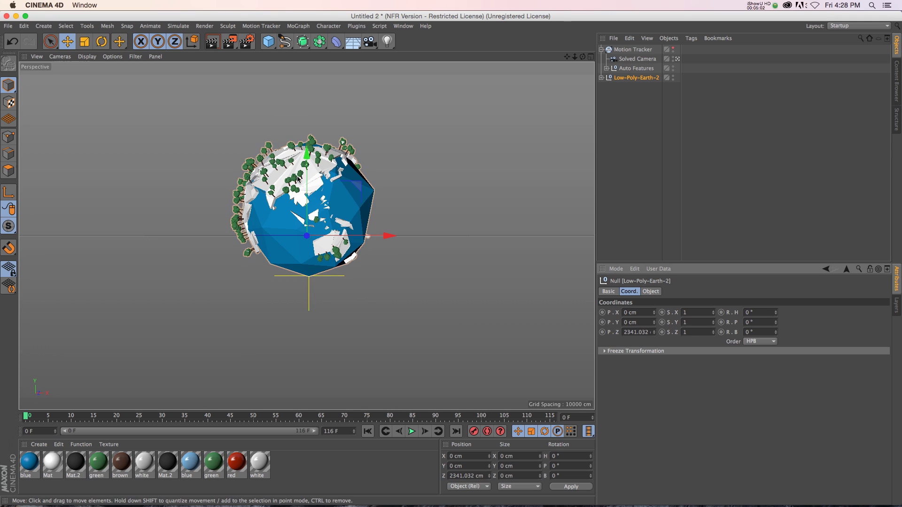
left_click_drag(297, 179, 298, 195)
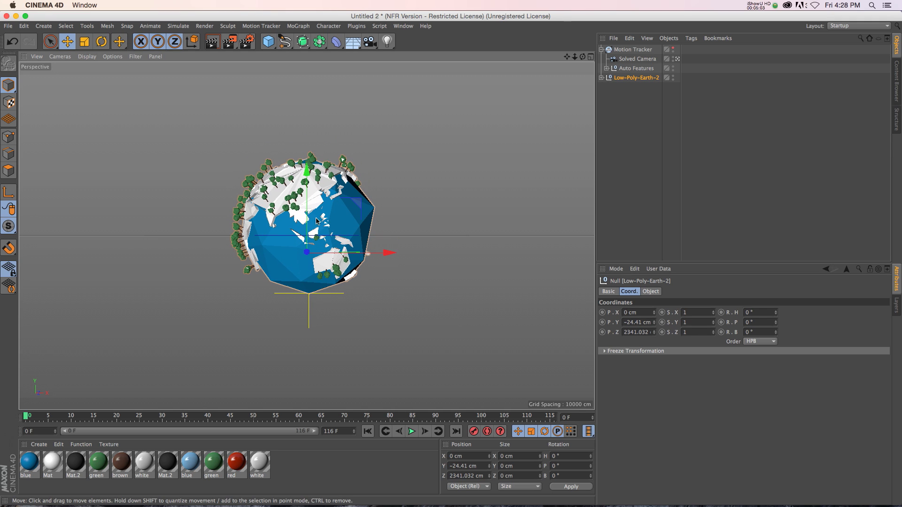
left_click(422, 433)
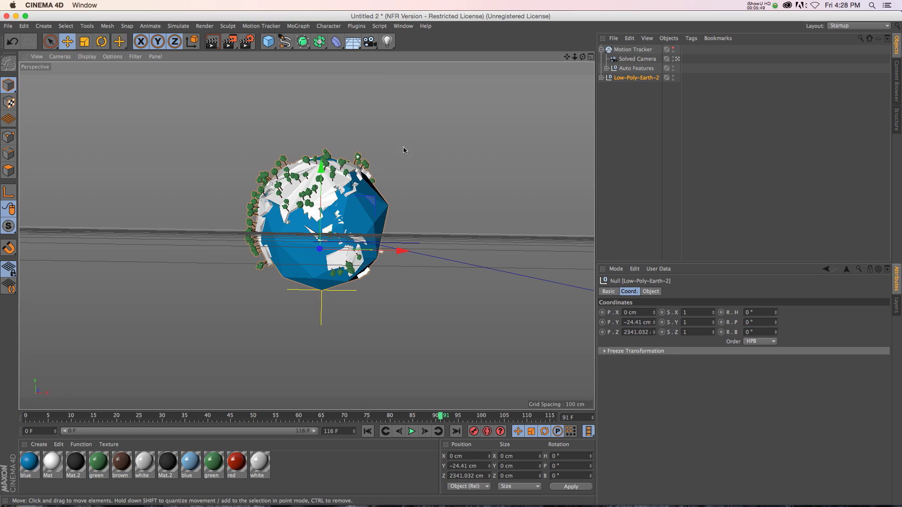
Step: Rerun the Motion Tracker Full Solve and play the Earth moving with the handheld camera
left_click(261, 26)
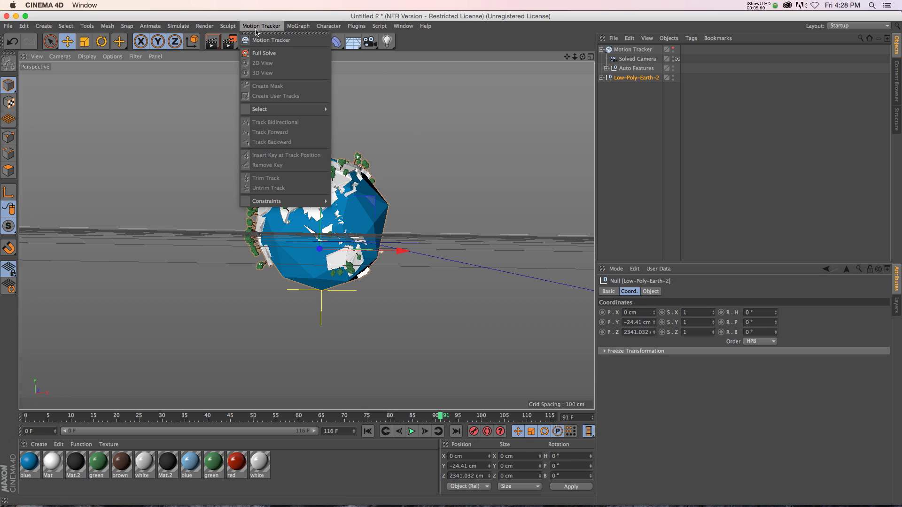
left_click(272, 53)
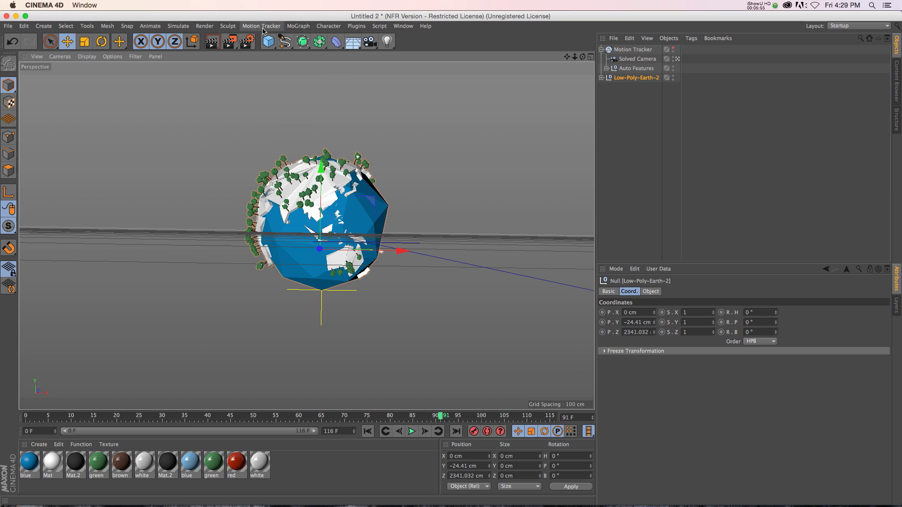
left_click(412, 431)
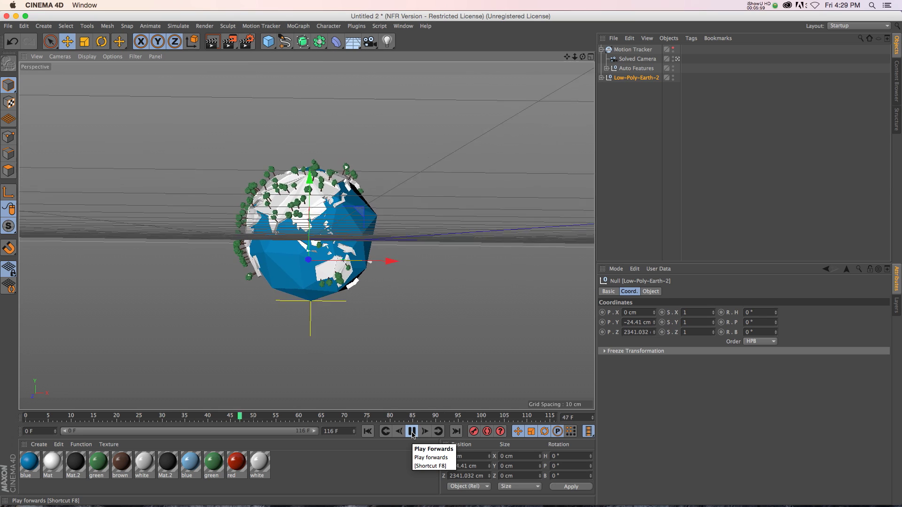